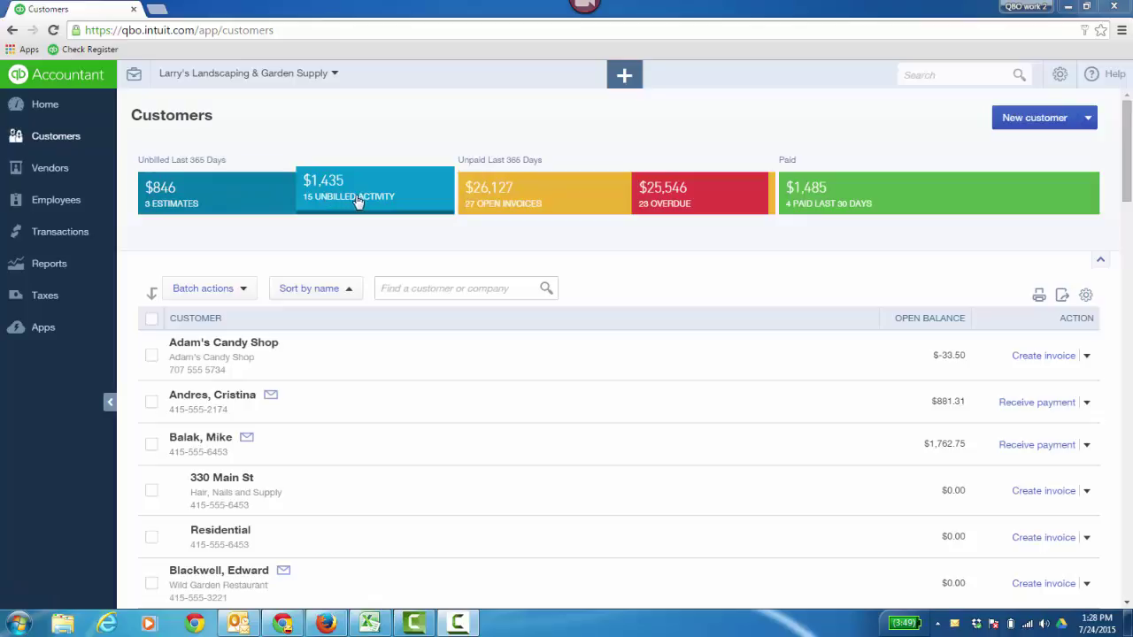
Filter the customer list to overdue invoices, look through the customers, and clear the filter
left_click(699, 195)
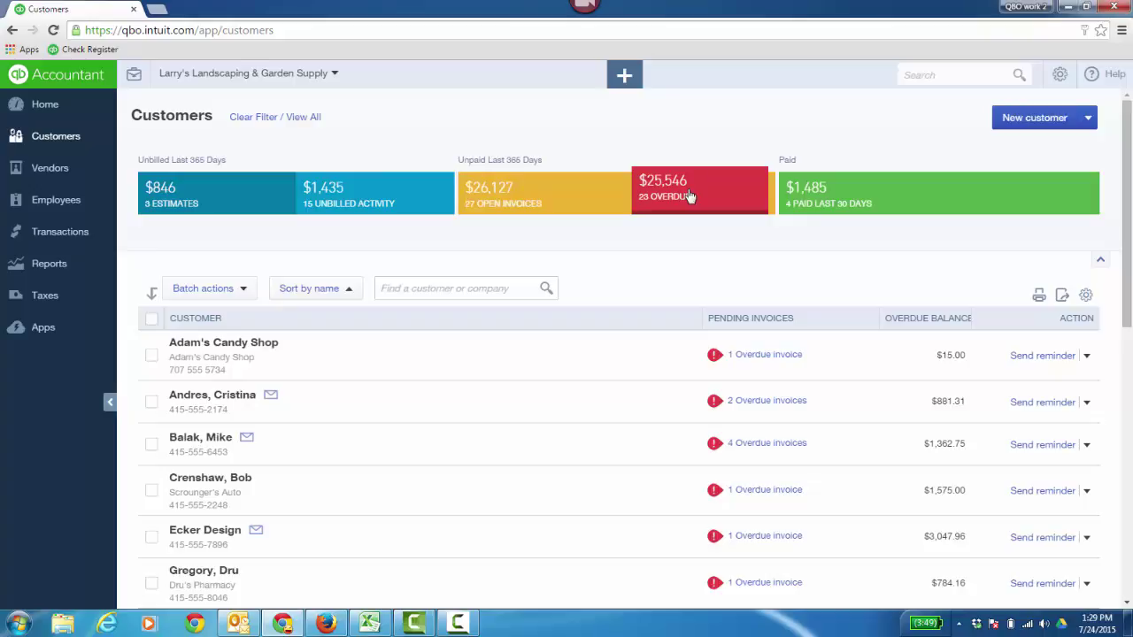
scroll(595, 373, "down", 1)
scroll(596, 376, "down", 6)
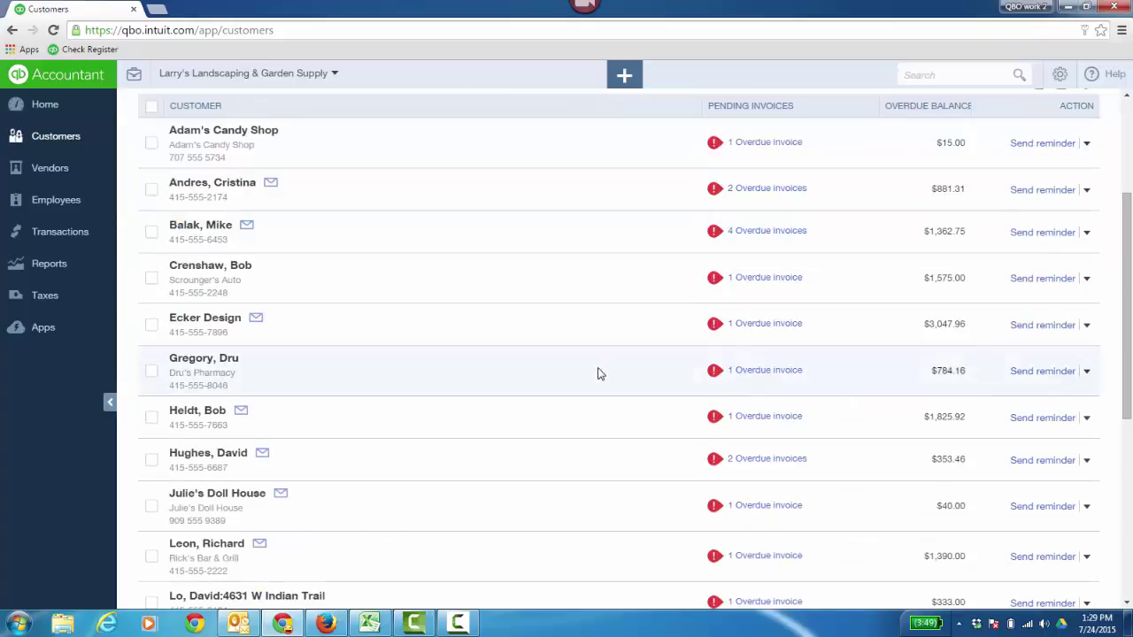
scroll(605, 383, "up", 8)
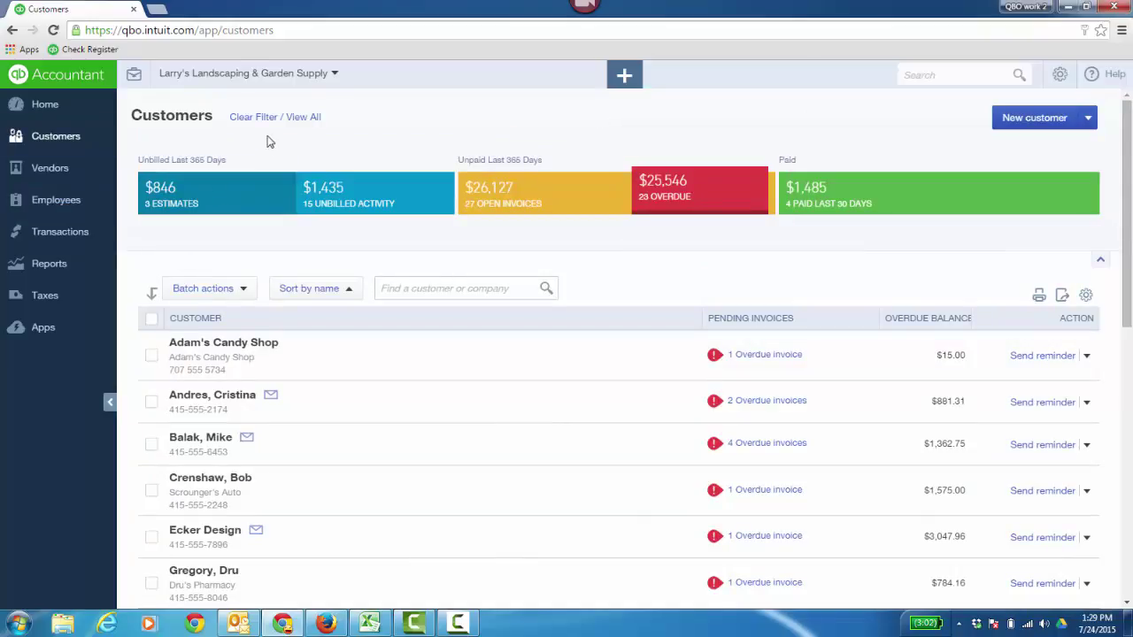
left_click(292, 121)
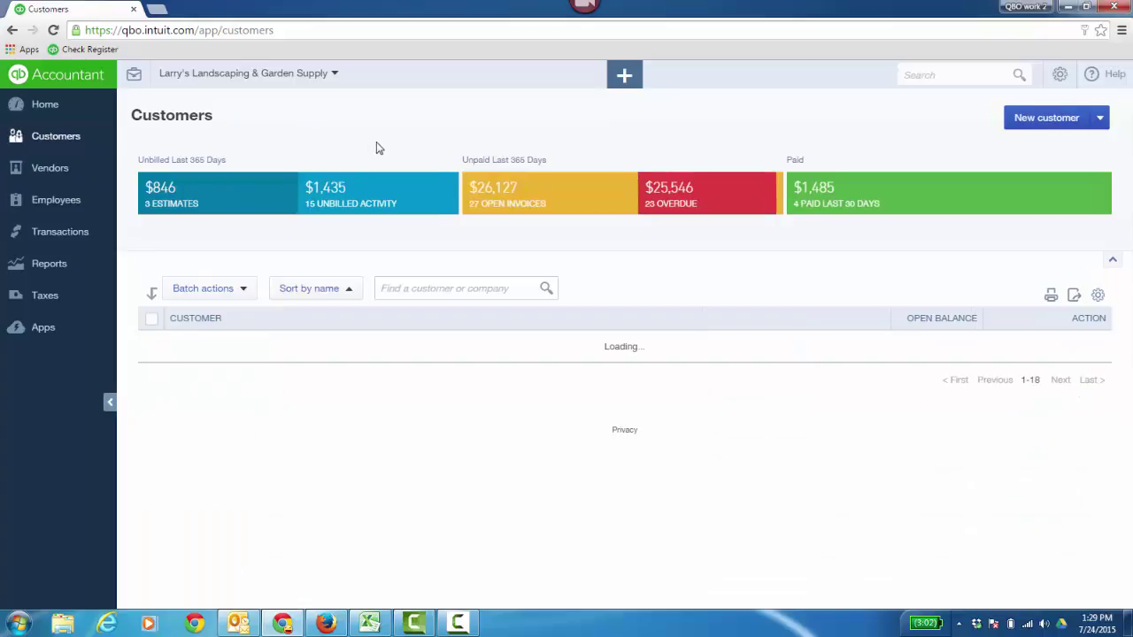
Examine the customer list's batch actions, customer search field, and column and row display settings
left_click(252, 290)
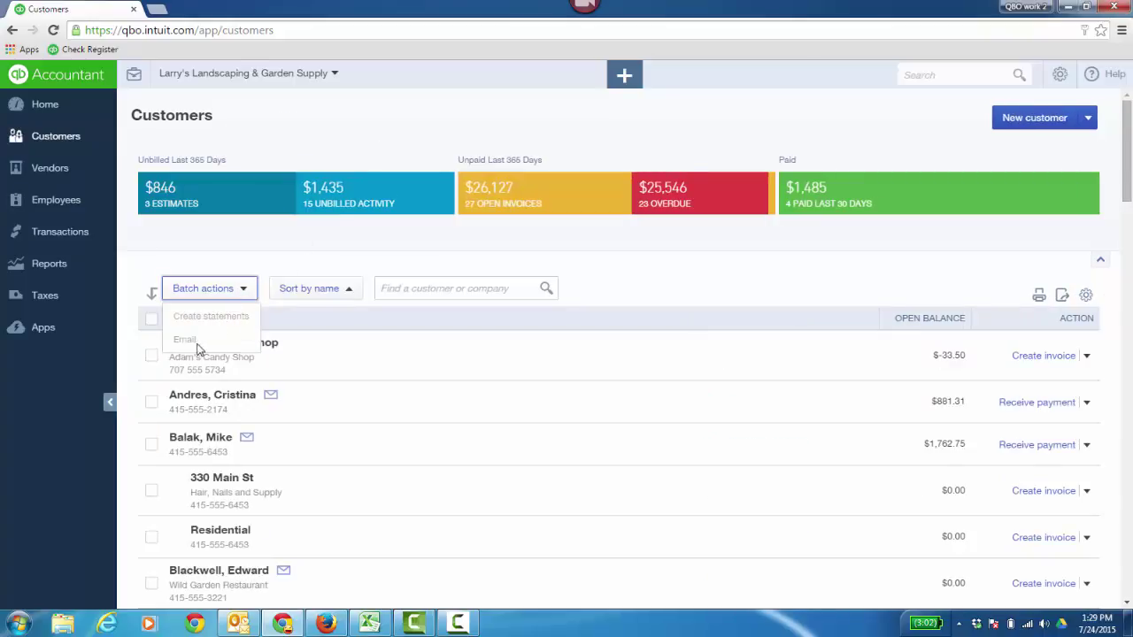
left_click(328, 266)
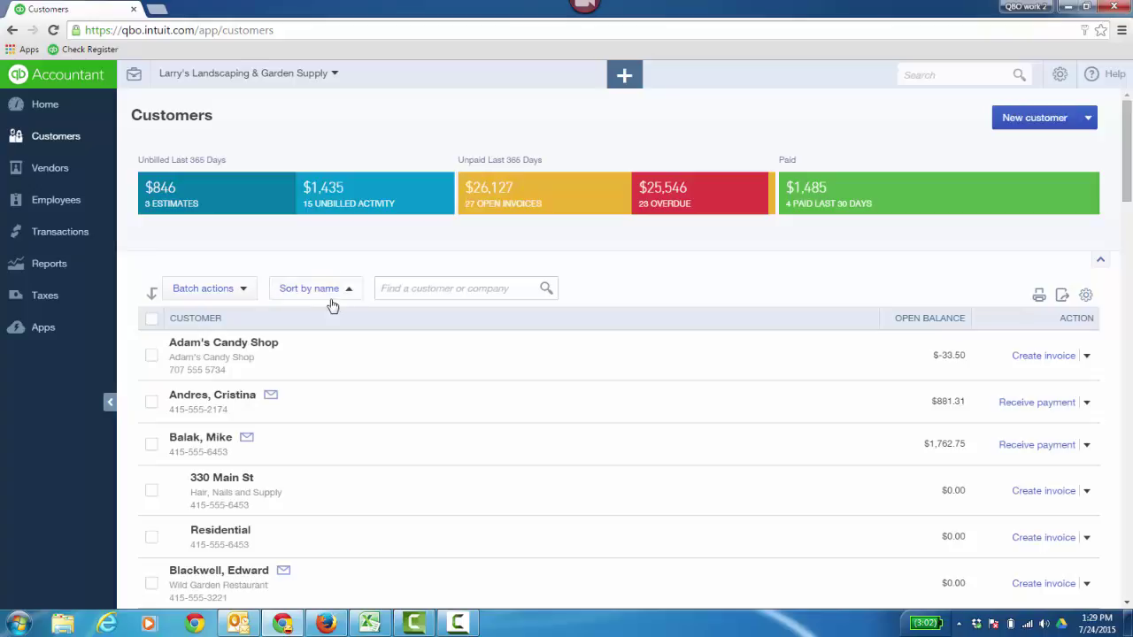
left_click(430, 290)
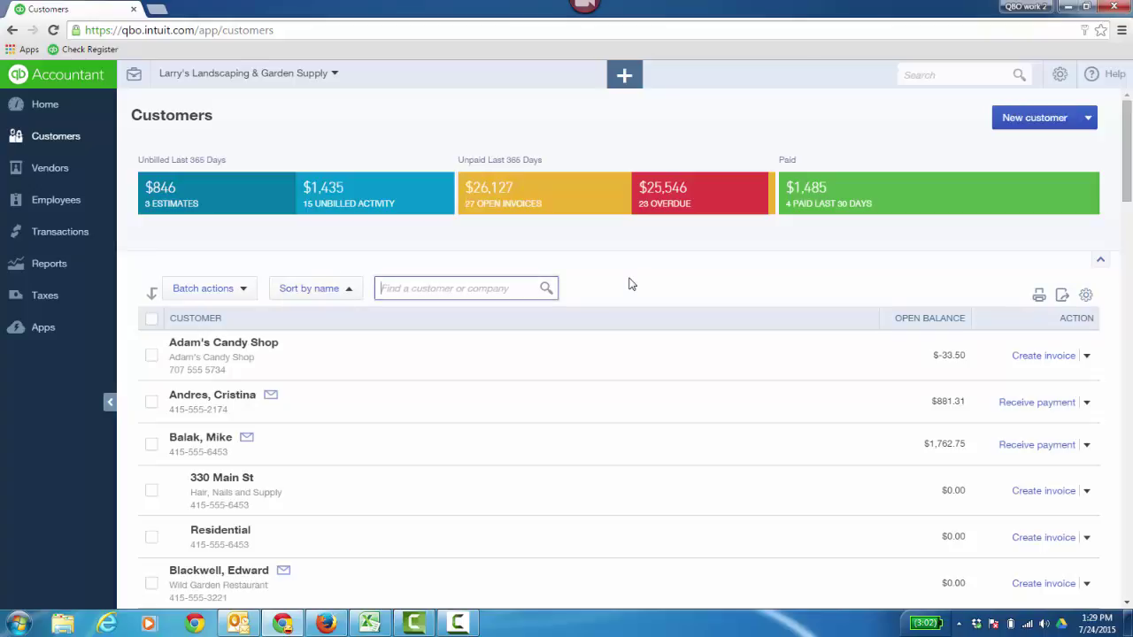
left_click(1086, 295)
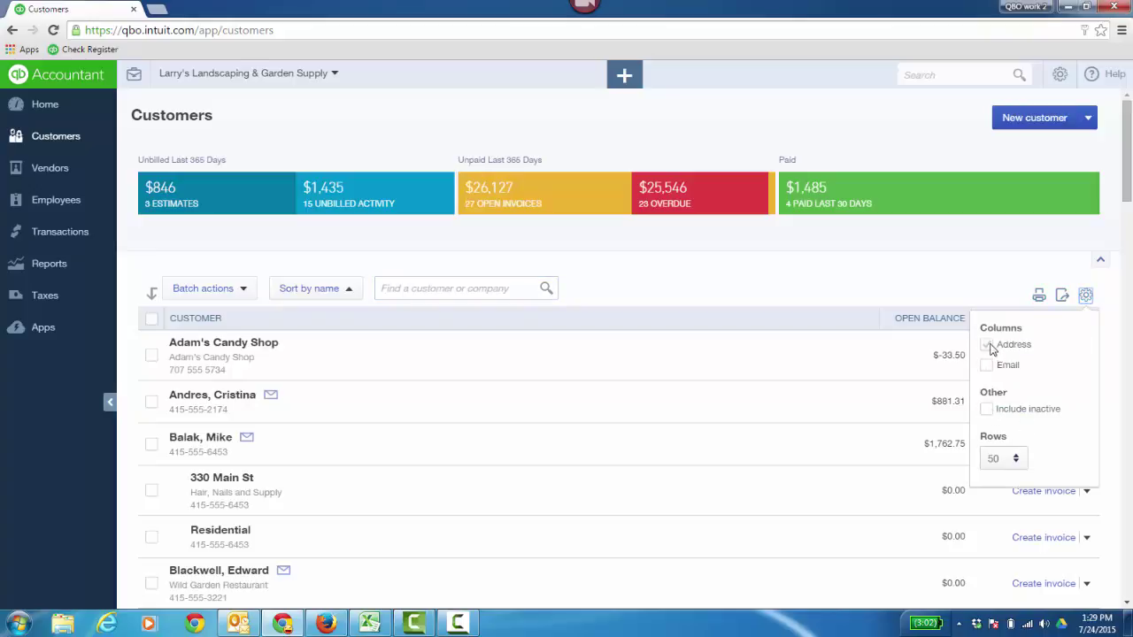
left_click(973, 282)
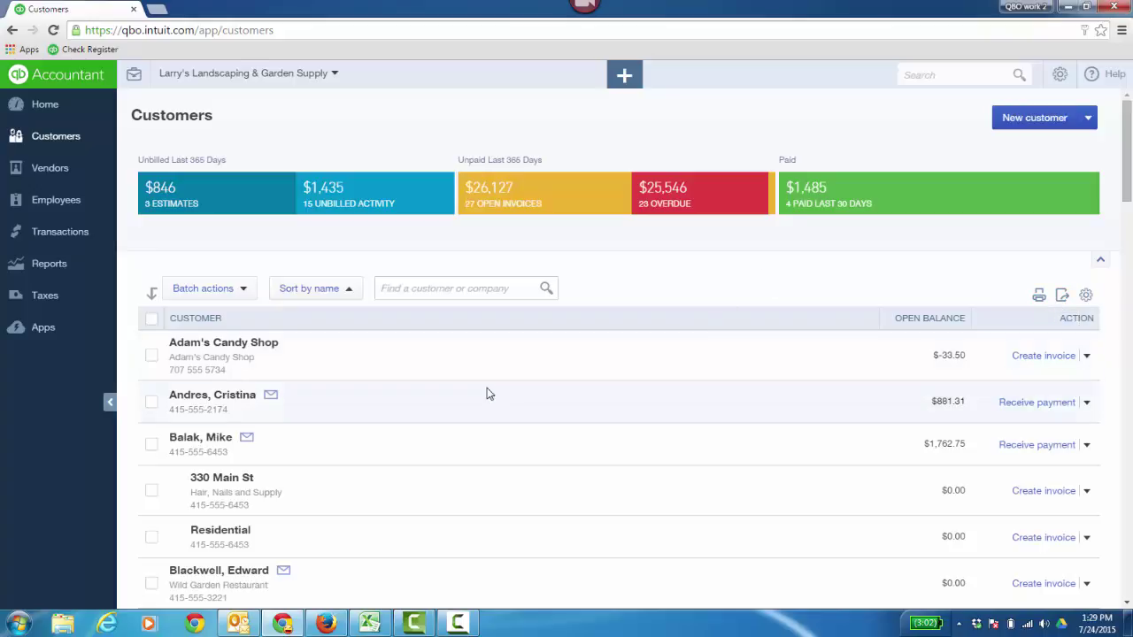
Open the Adam's Candy Shop record with the customer list shown beside it, and sort its transactions by type
left_click(233, 343)
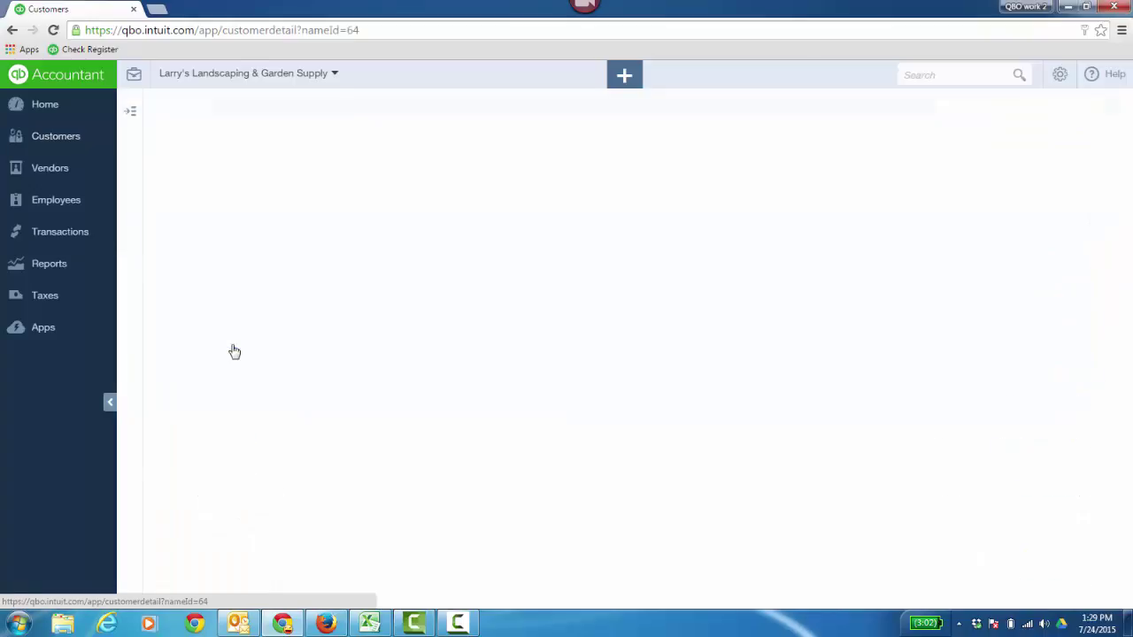
left_click(132, 112)
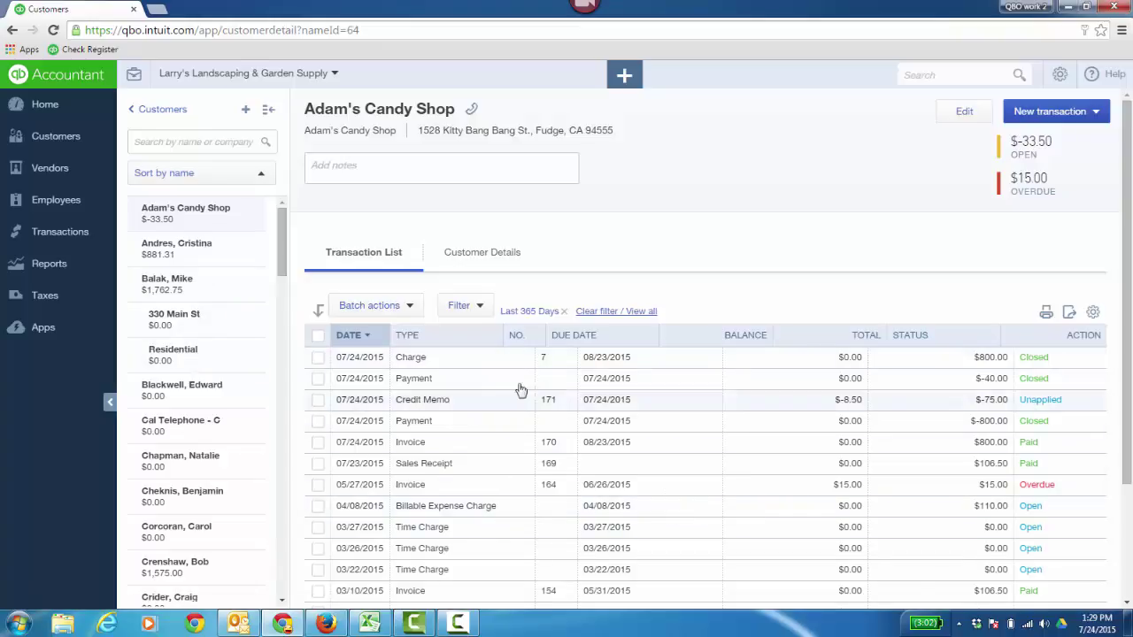
left_click(431, 337)
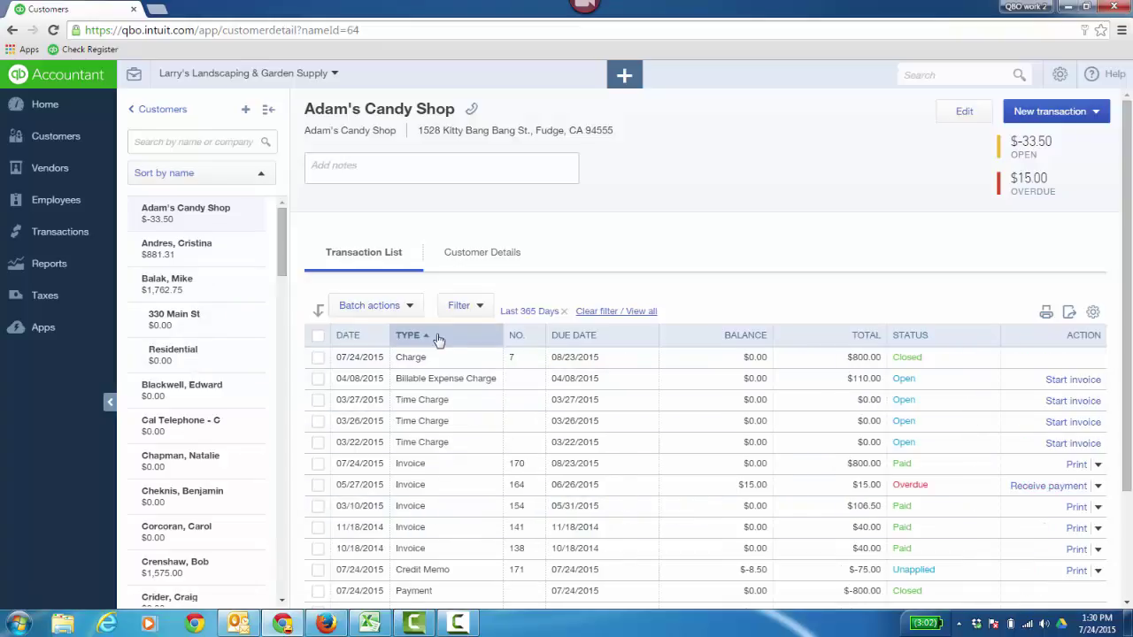
Examine the transaction type filter choices and the column display settings of the Adam's Candy Shop transaction list
left_click(479, 310)
left_click(574, 375)
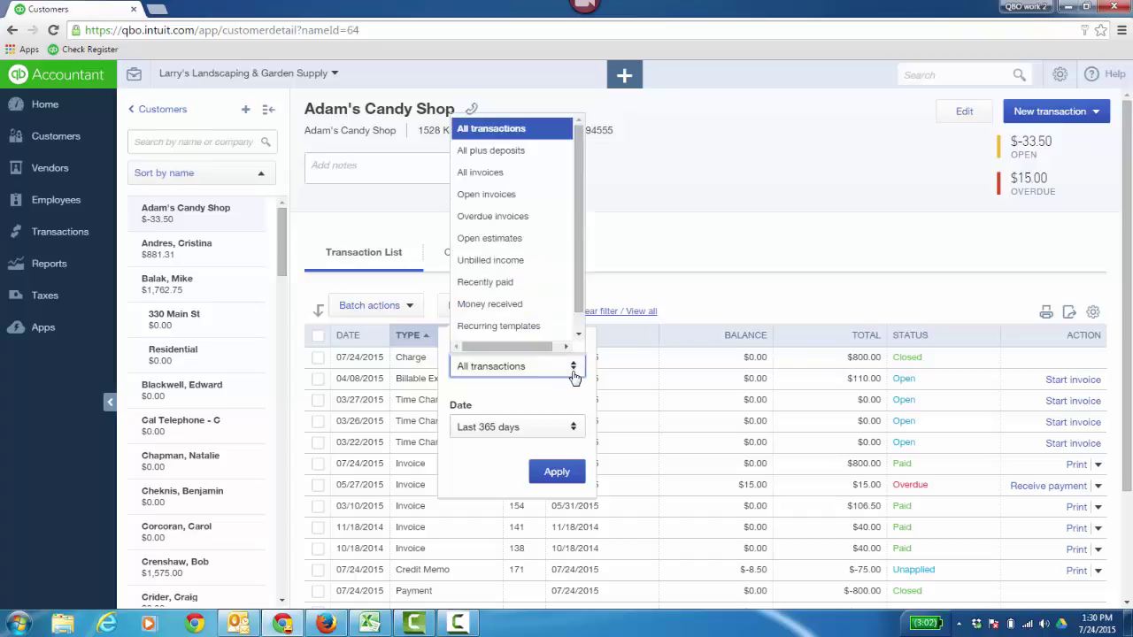
scroll(577, 343, "down", 1)
scroll(577, 344, "up", 1)
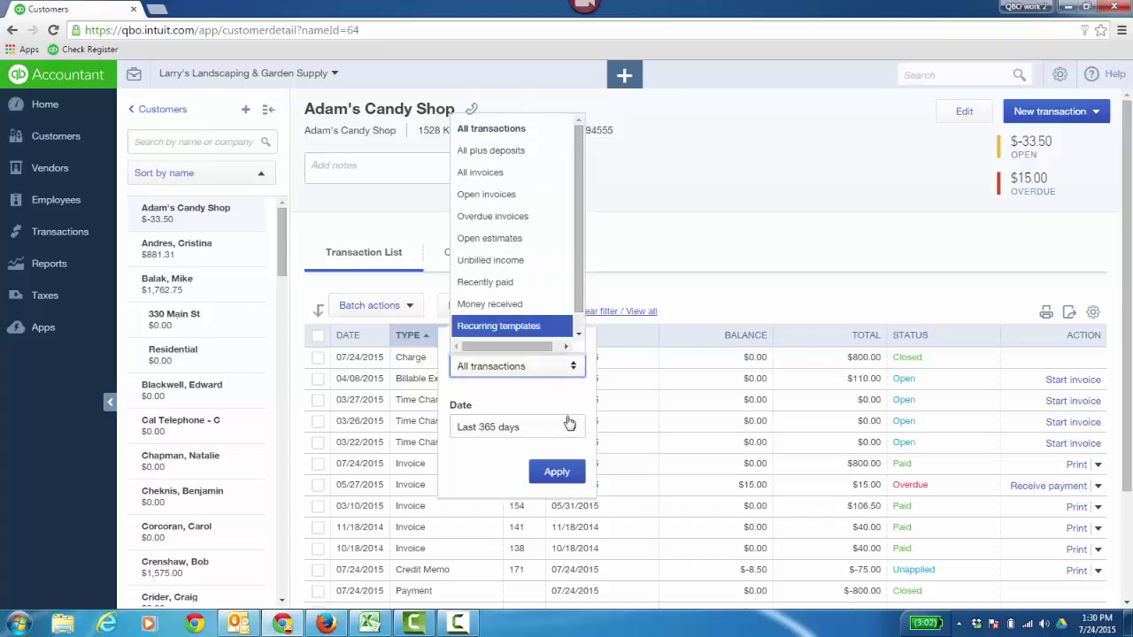
left_click(668, 251)
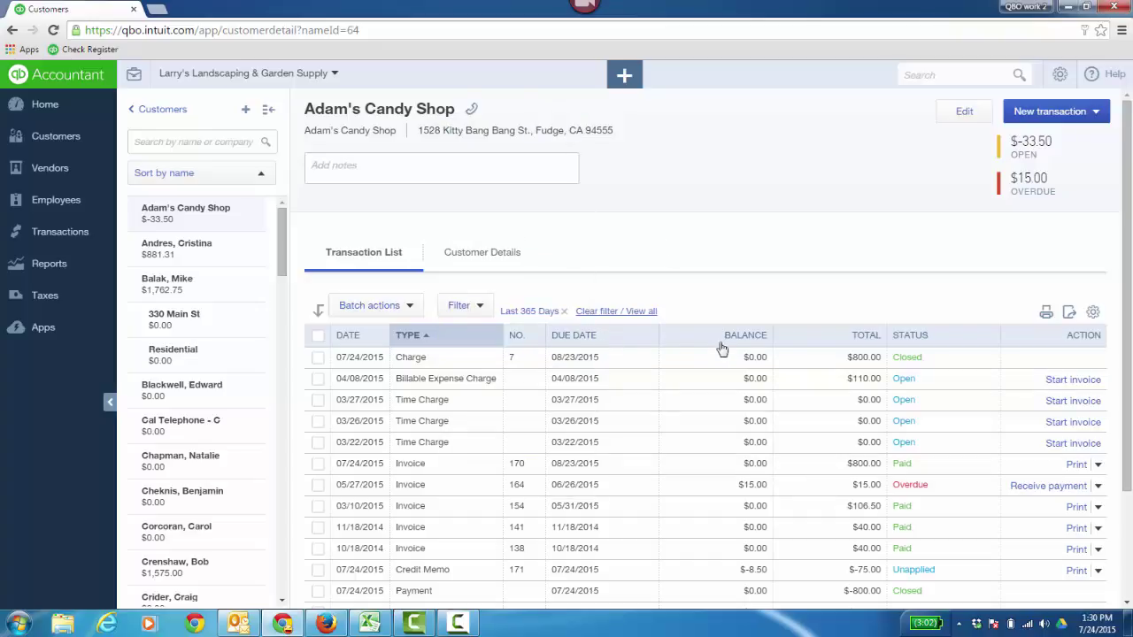
left_click(1093, 315)
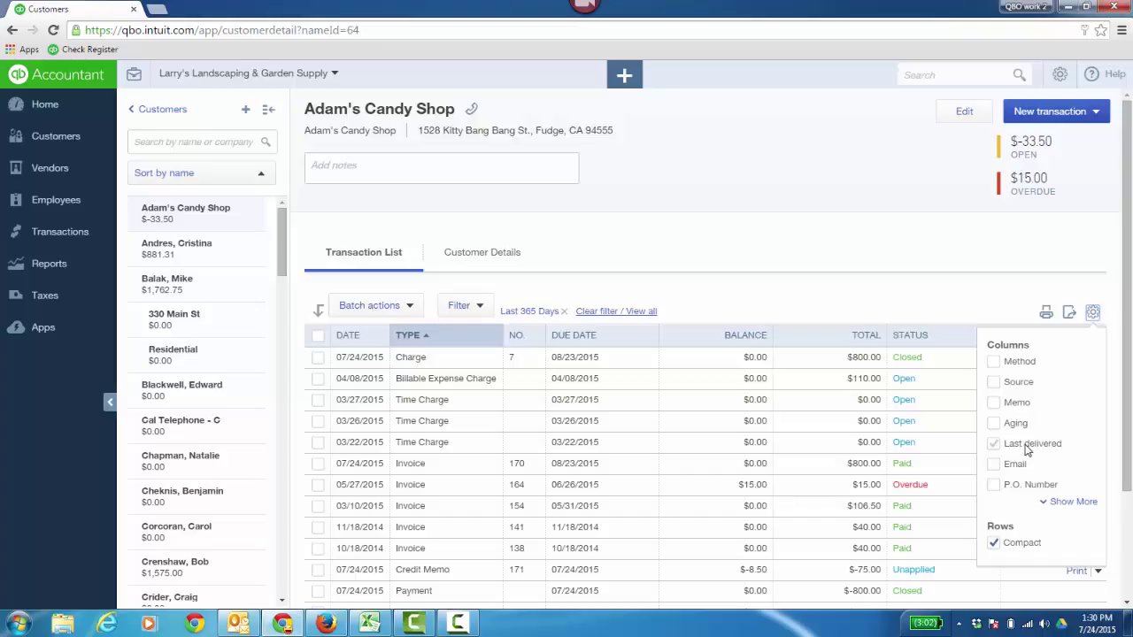
left_click(1001, 243)
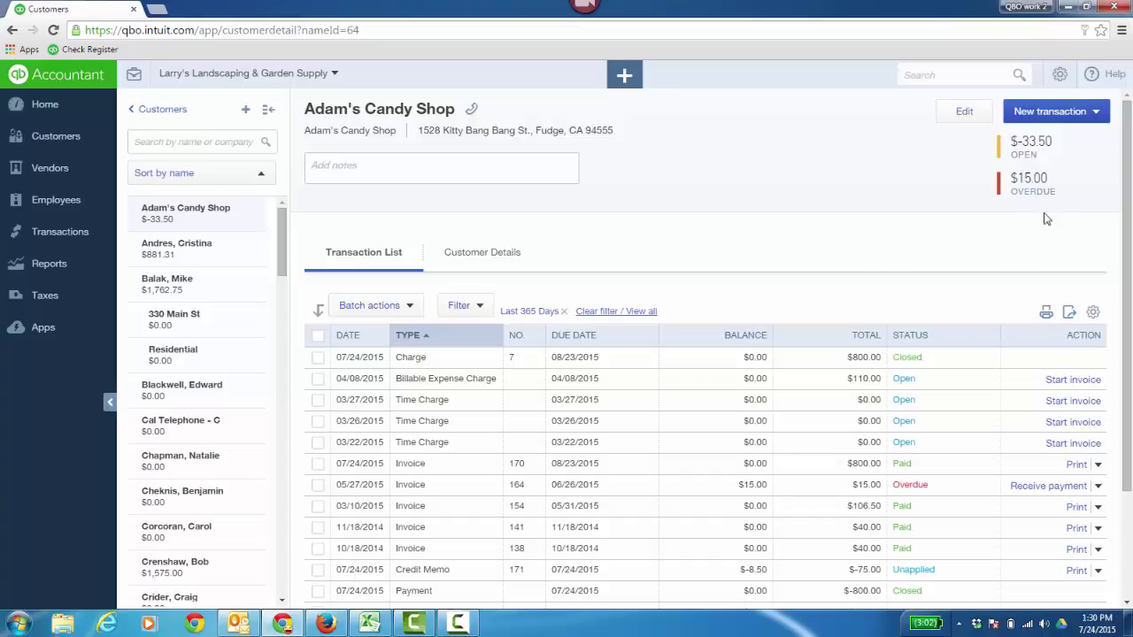
Examine which new transactions can be created from the customer record and from the global Create list
left_click(1095, 112)
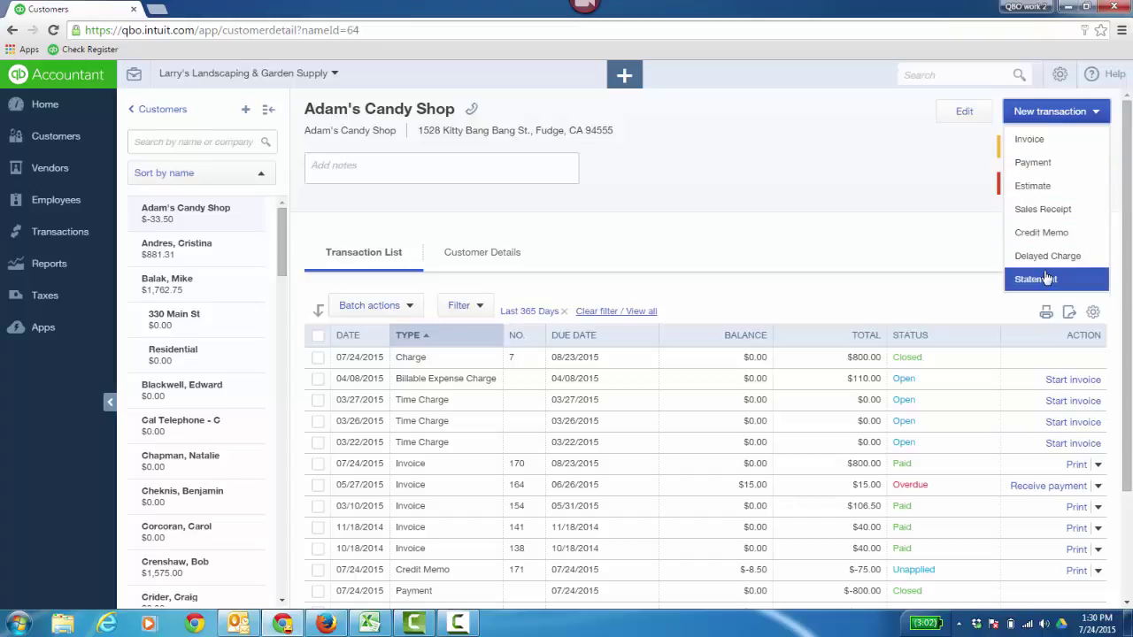
left_click(822, 179)
left_click(624, 75)
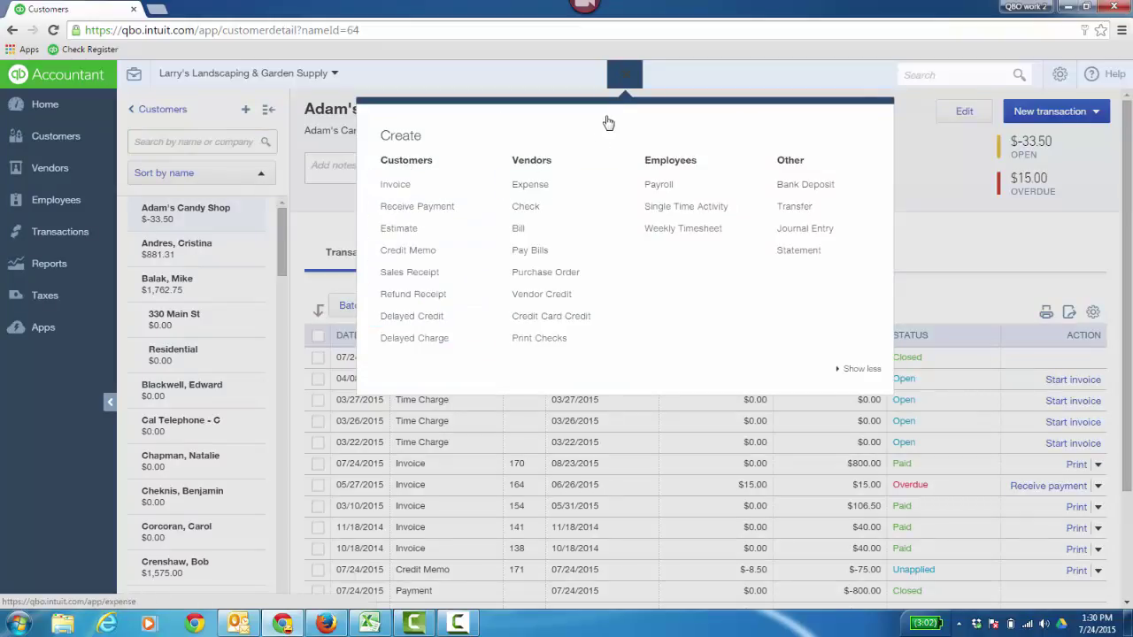
left_click(624, 76)
Open the customer details of Adam's Candy Shop for editing and review the notes and tax information
left_click(499, 255)
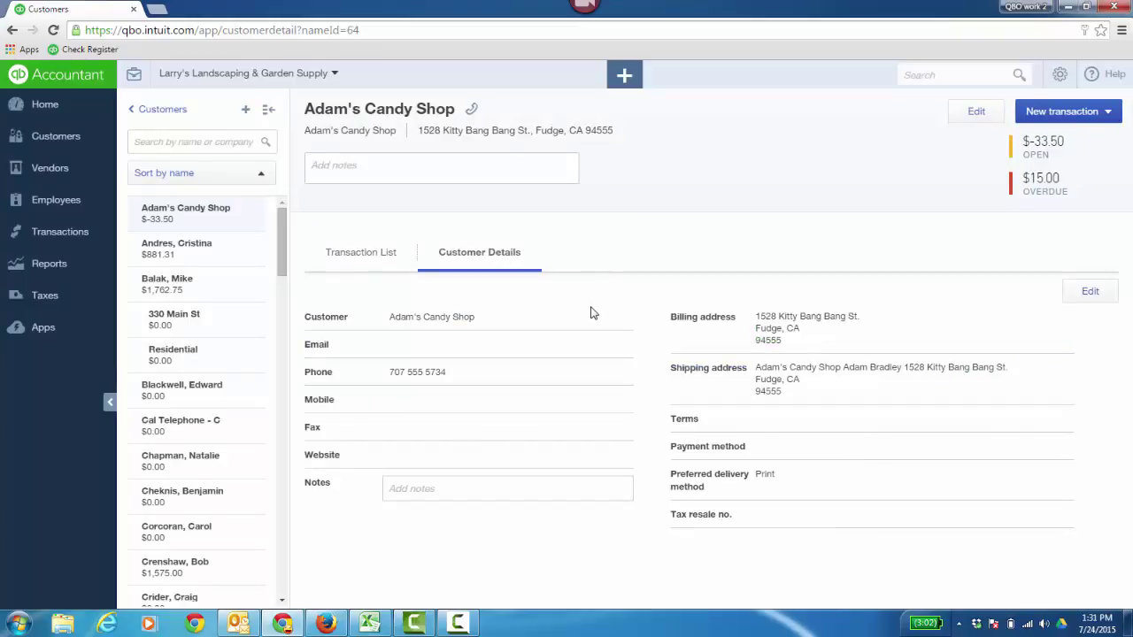
left_click(1089, 291)
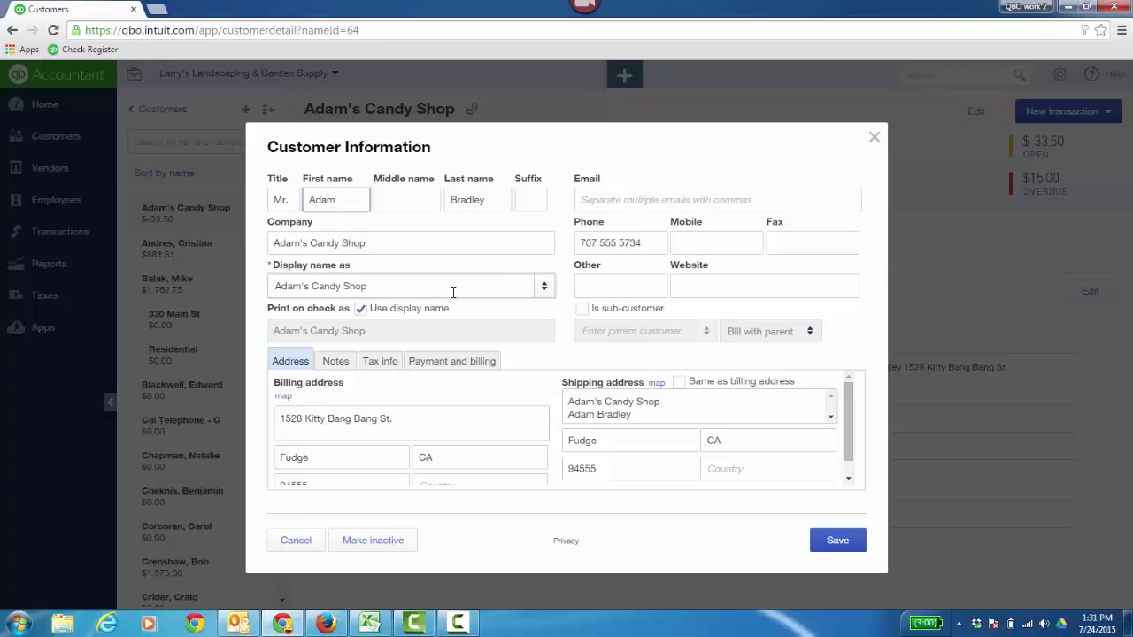
left_click(342, 365)
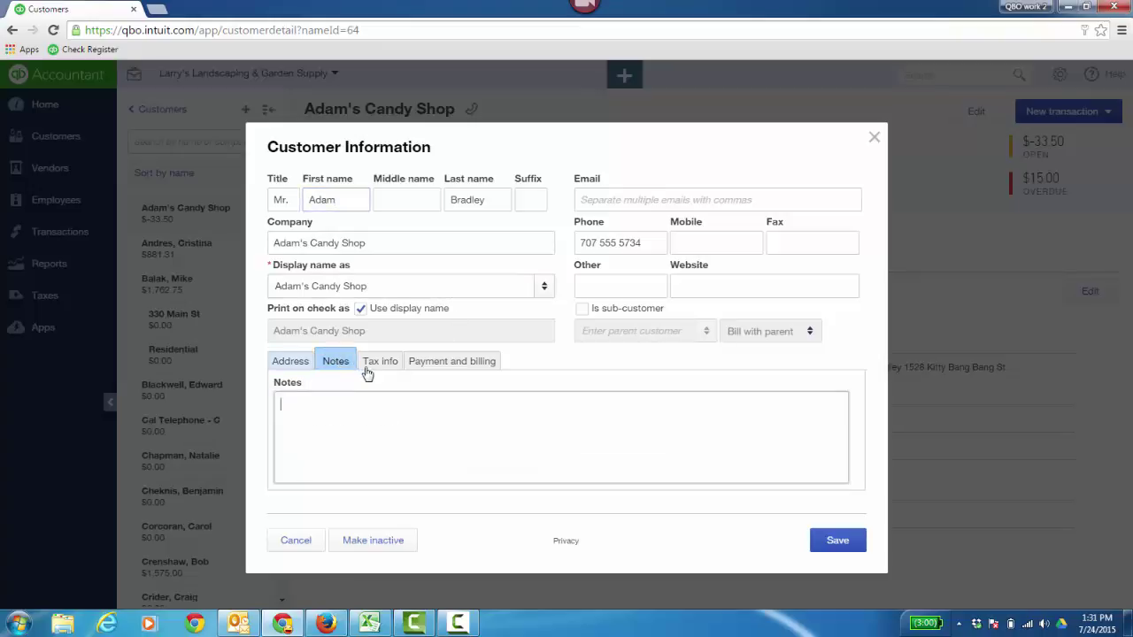
left_click(379, 365)
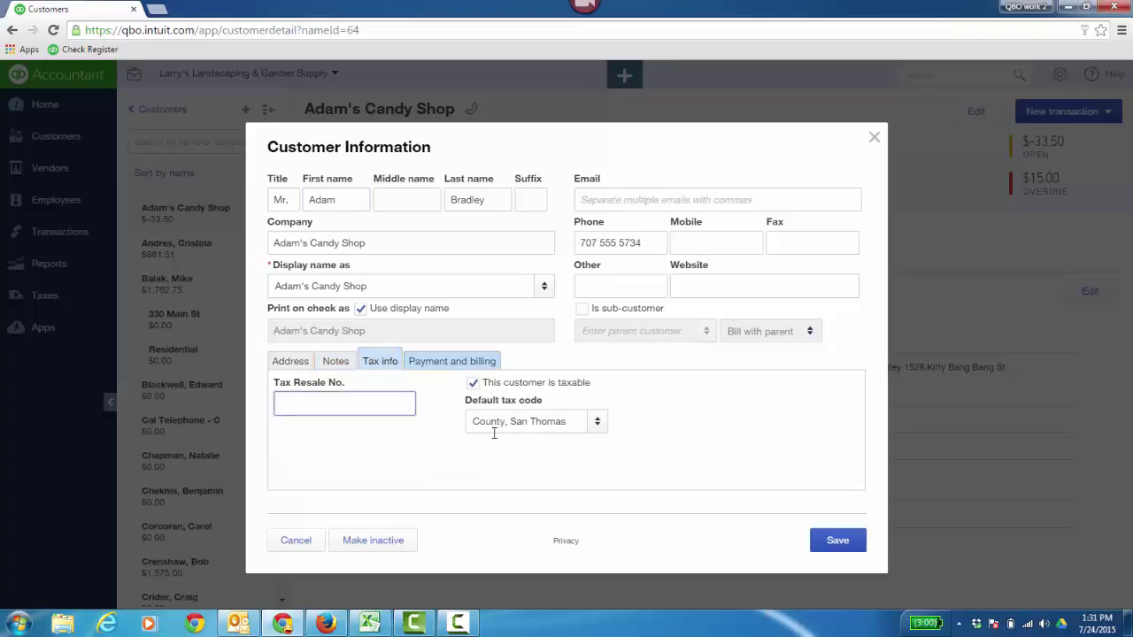
Set the customer's preferred payment method to Check and the payment terms to Net 15
left_click(449, 364)
left_click(407, 404)
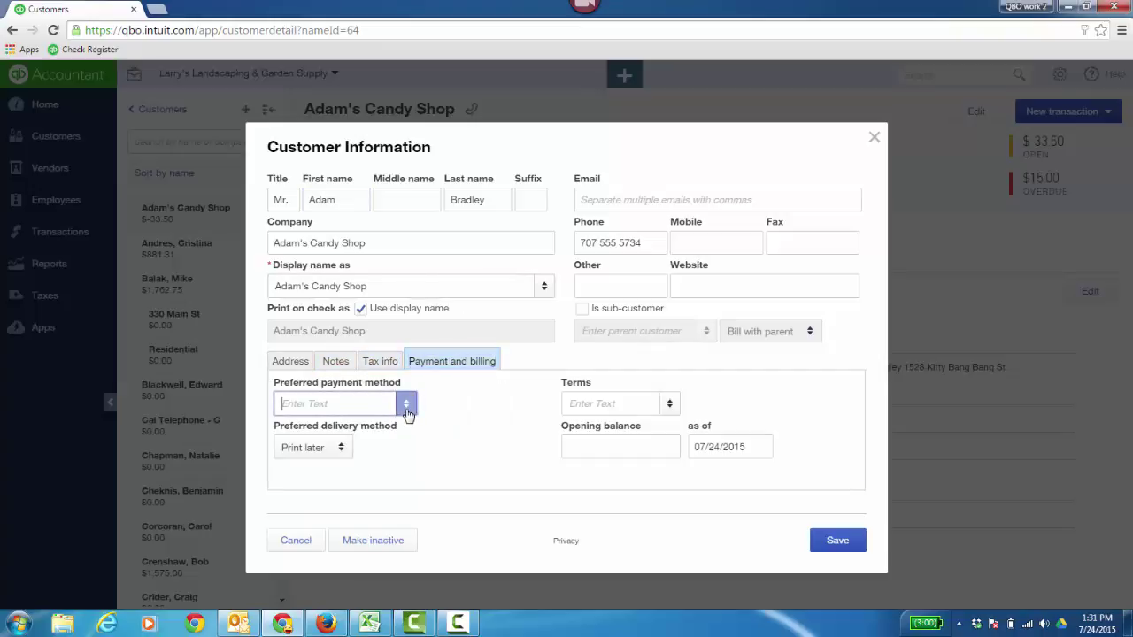
left_click(319, 291)
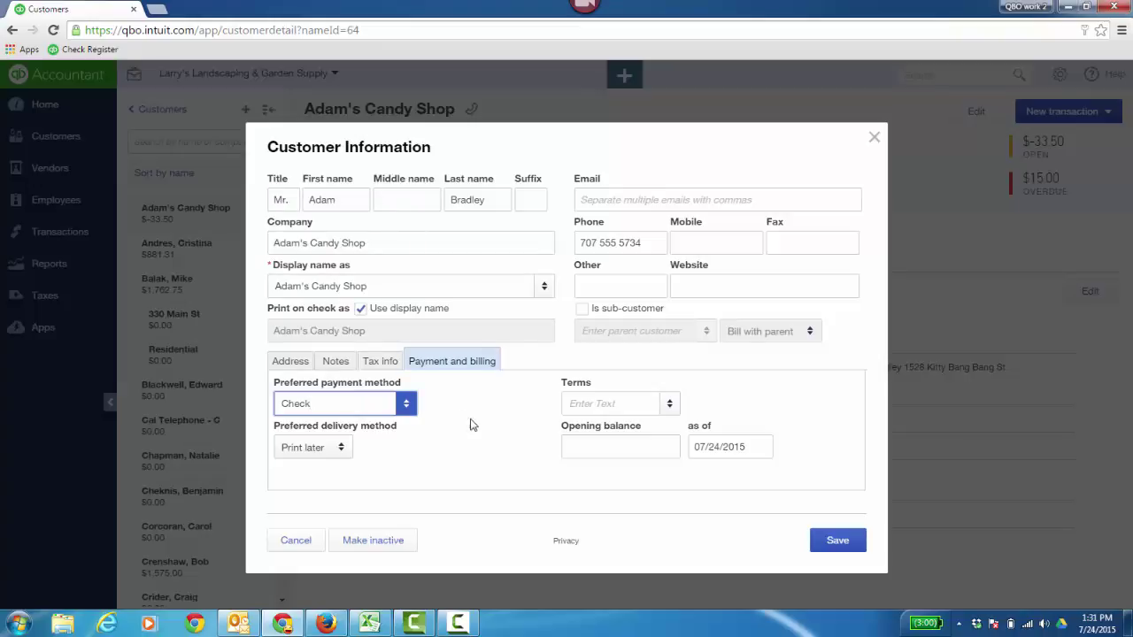
left_click(669, 405)
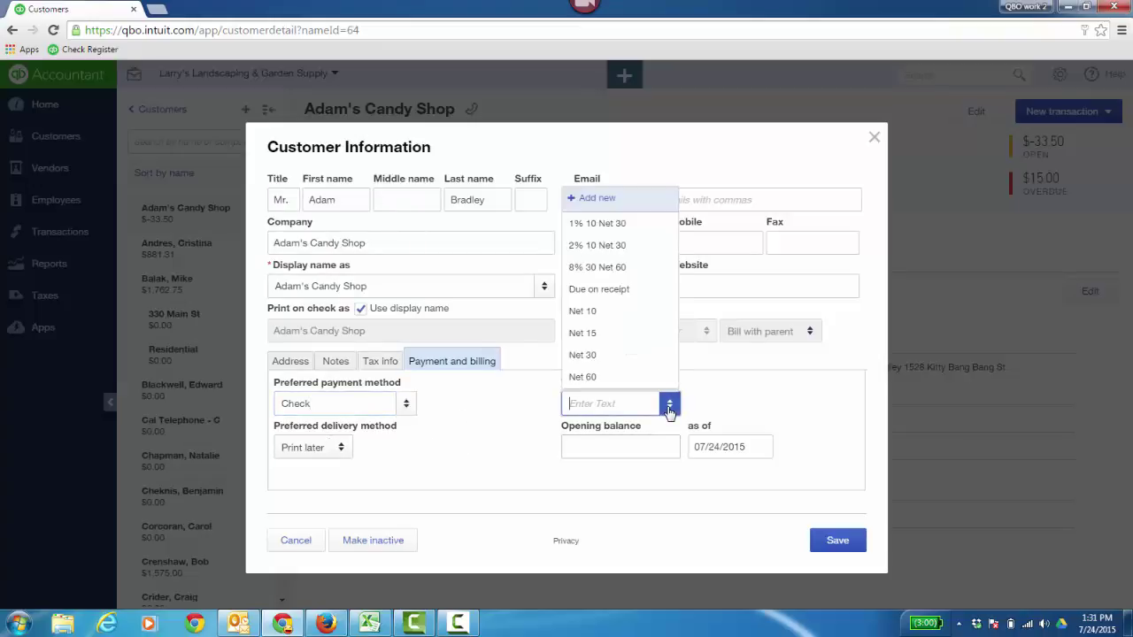
left_click(602, 339)
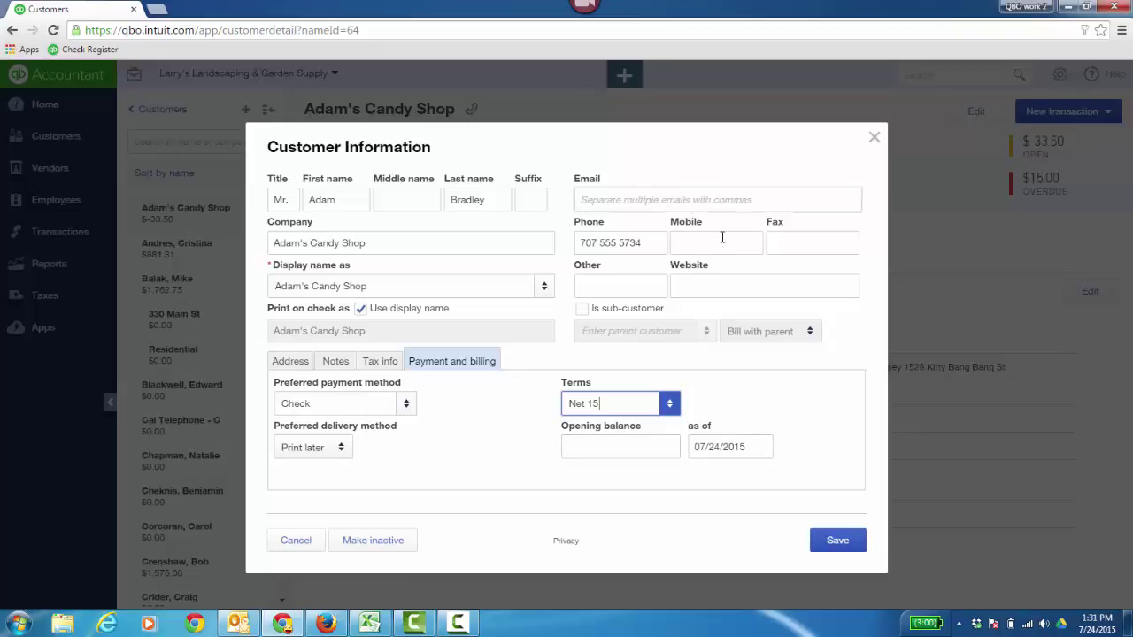
Try marking the customer as a sub-customer, review the parent and billing choices, and discard the edits to the customer information
left_click(586, 312)
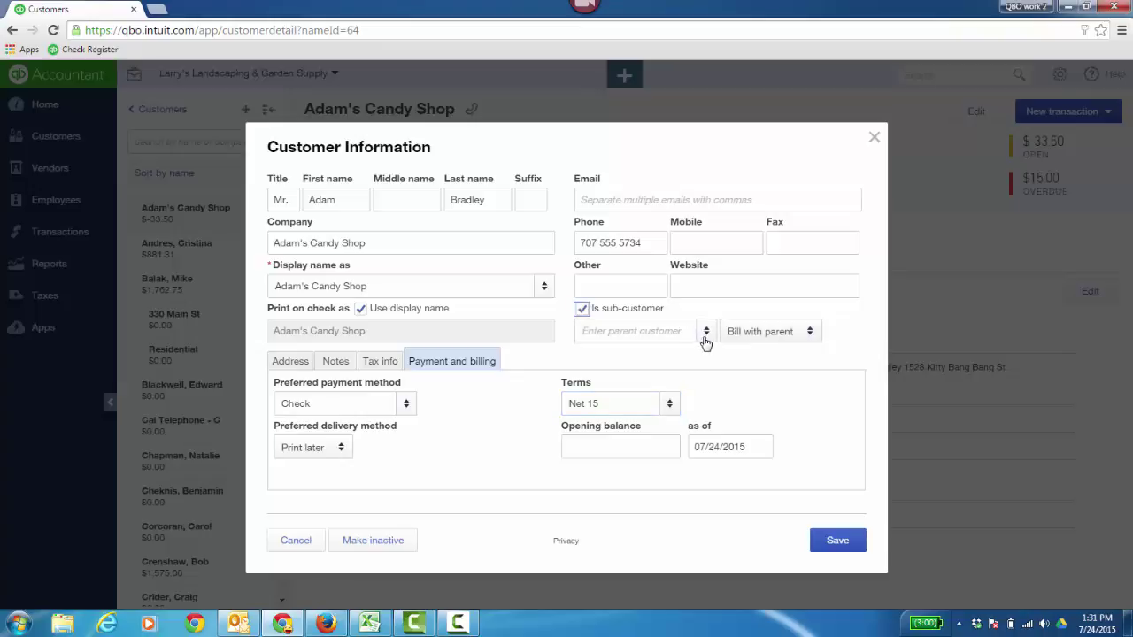
left_click(705, 334)
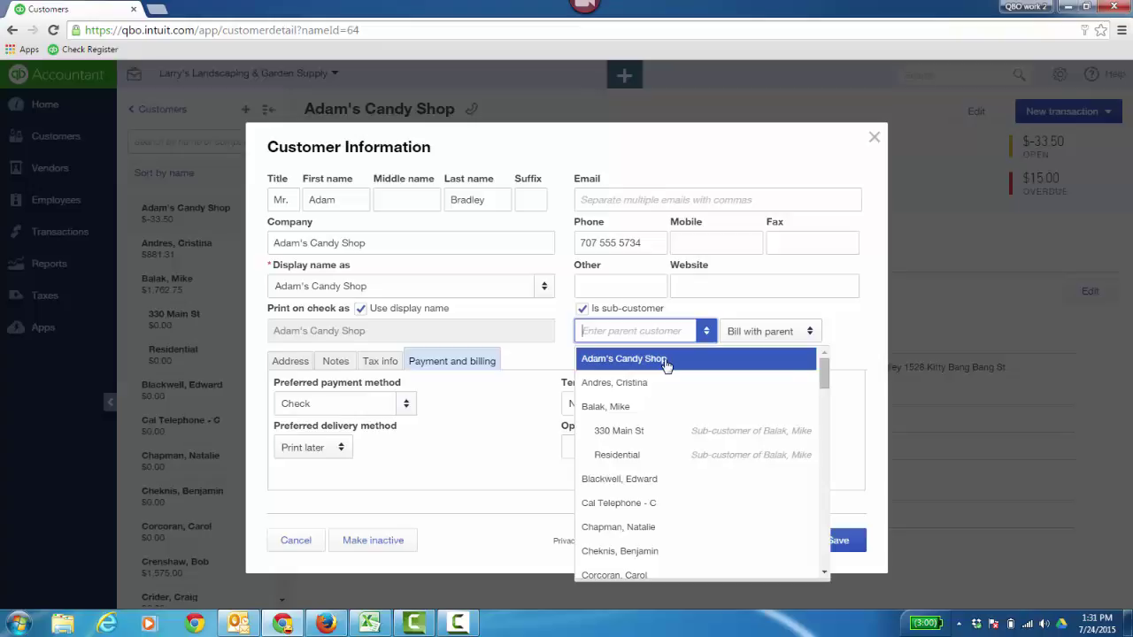
left_click(847, 335)
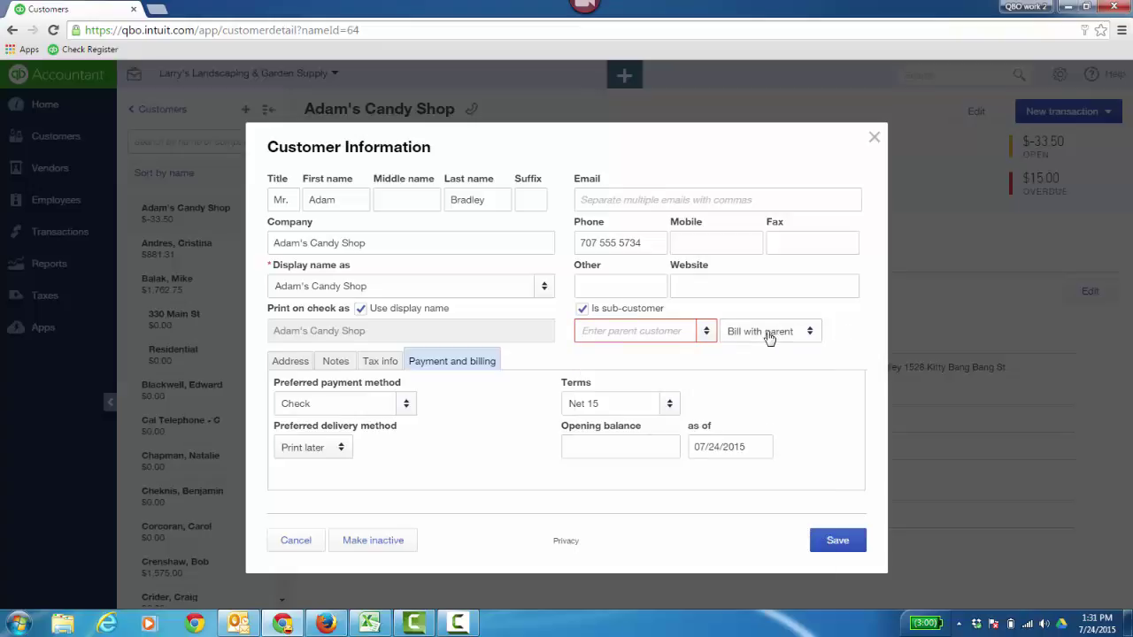
left_click(813, 337)
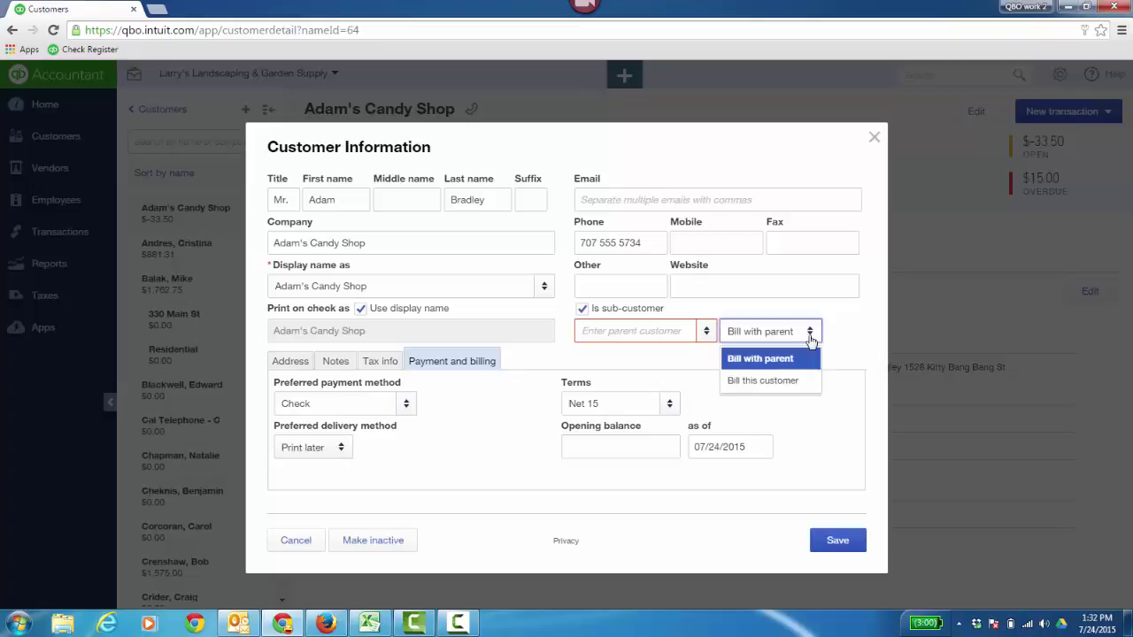
left_click(850, 339)
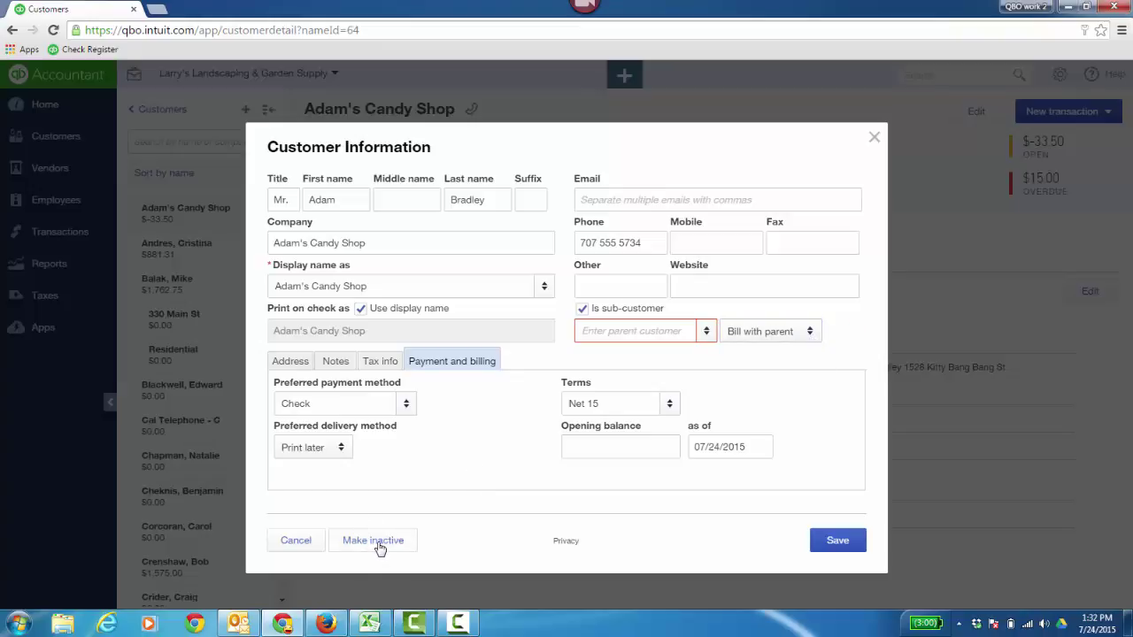
left_click(304, 542)
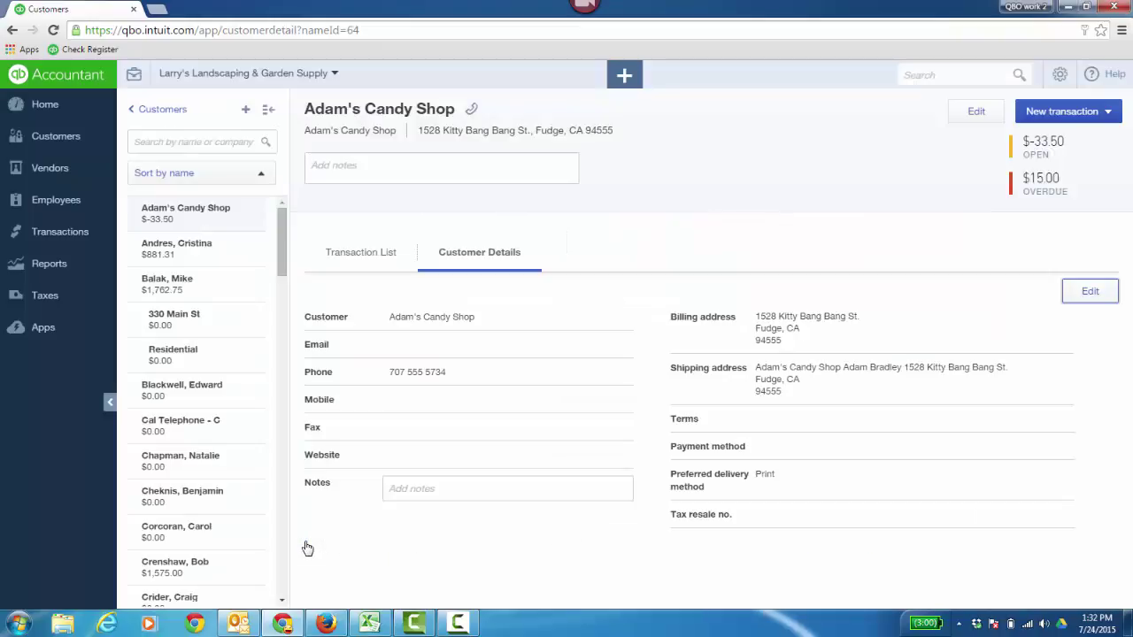
Return to the full customer list and start the Import Customers process
left_click(172, 109)
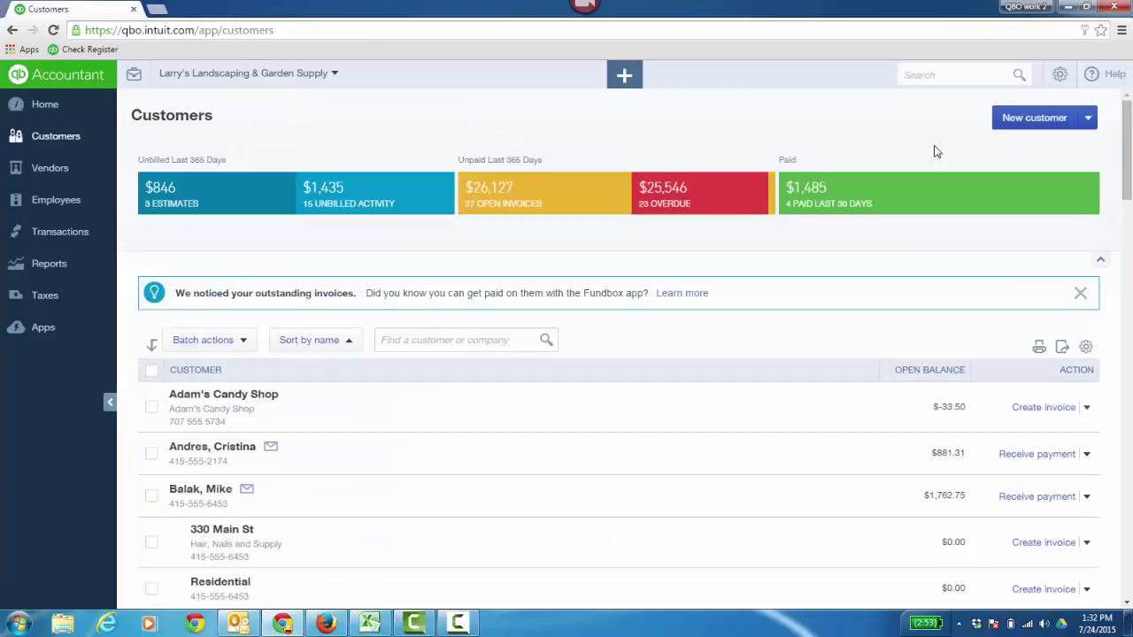
left_click(1088, 117)
left_click(1059, 151)
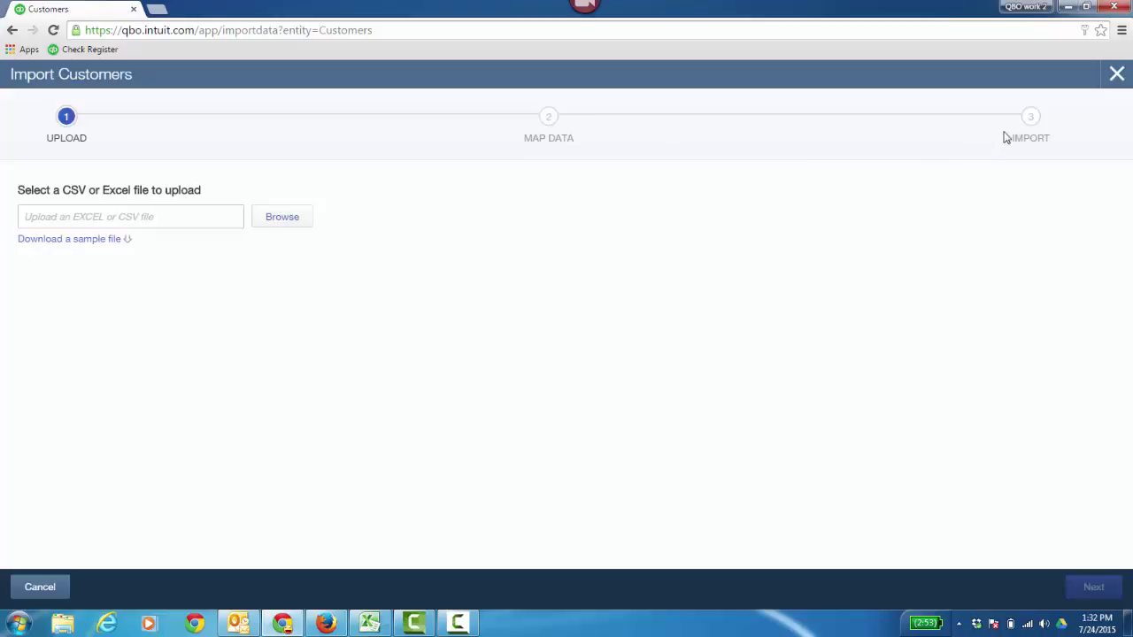
Cancel the customer import and check the company settings for the Import Data tool
left_click(40, 588)
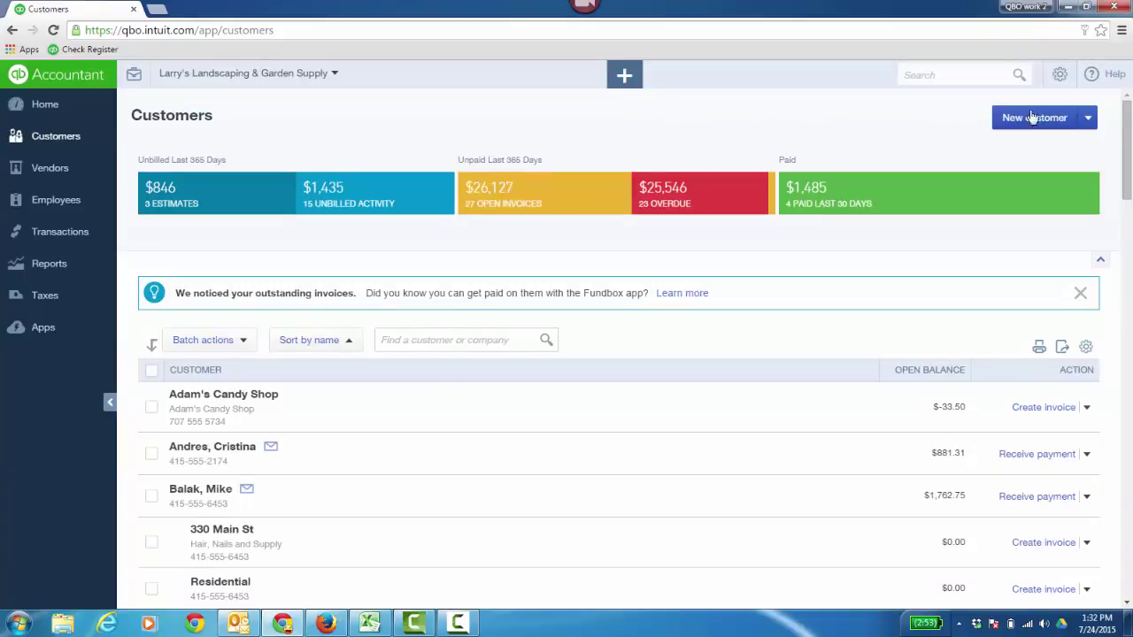
left_click(1058, 78)
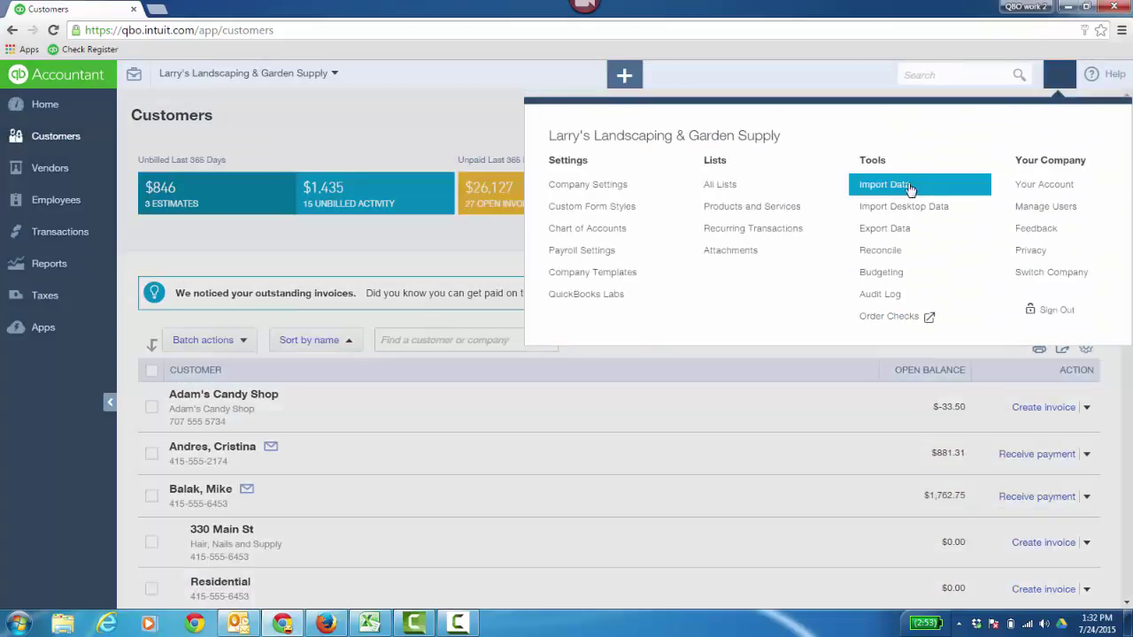
left_click(433, 113)
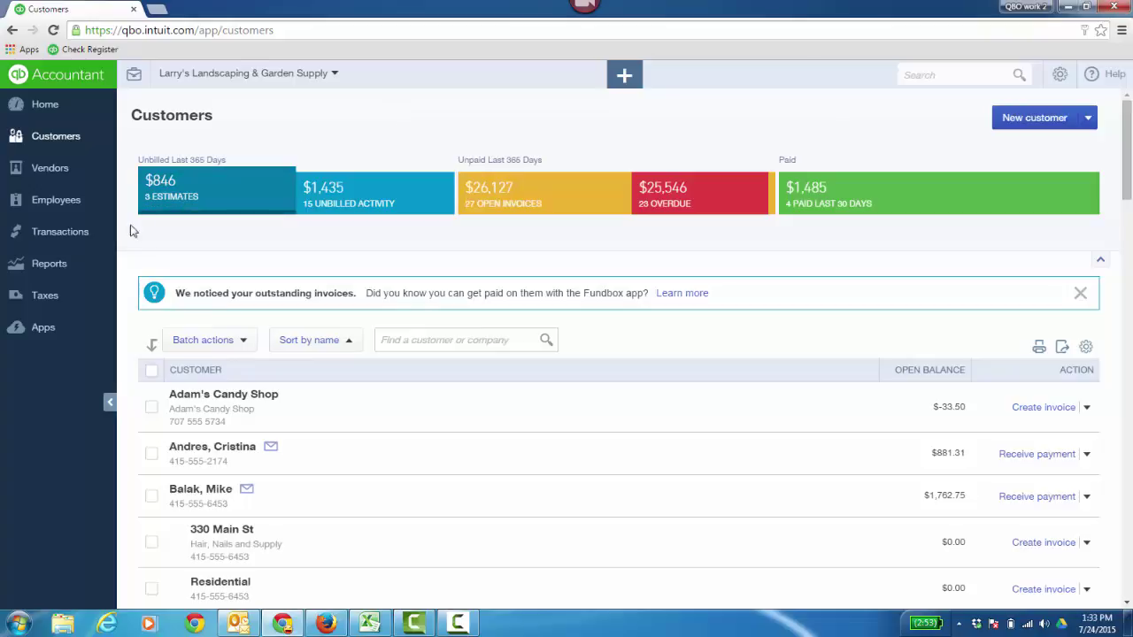
Open the Sales Transactions list to review the sales activity of all customers
left_click(99, 235)
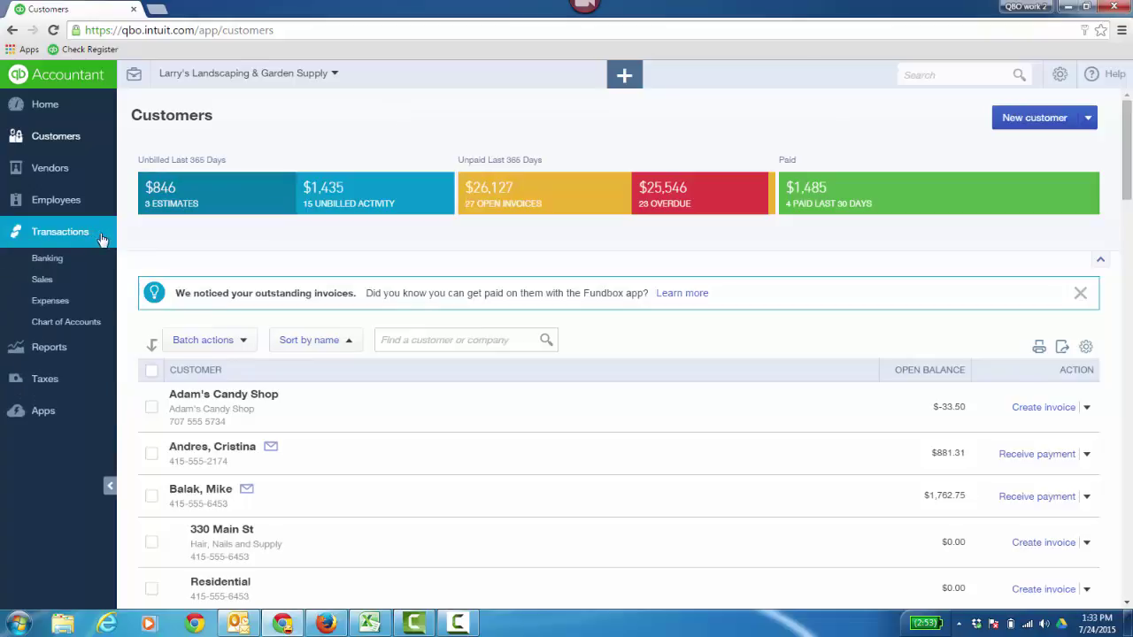
left_click(44, 279)
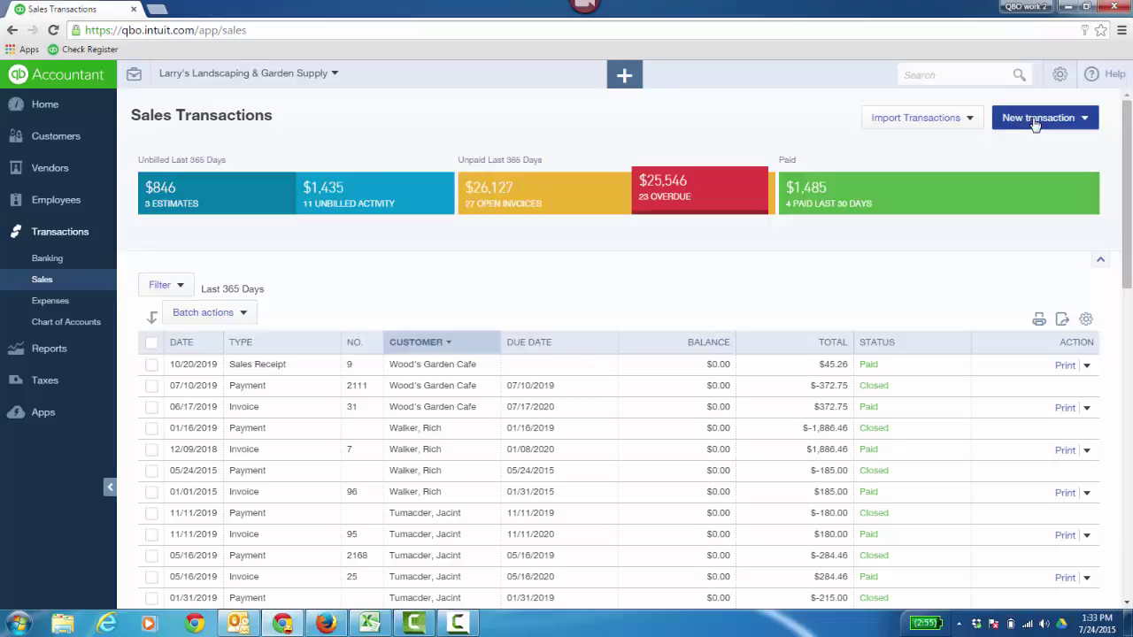
Open the Manage Accounts Receivable group of reports and review the customer balance, aging, collections, invoice and statement reports it offers
left_click(76, 349)
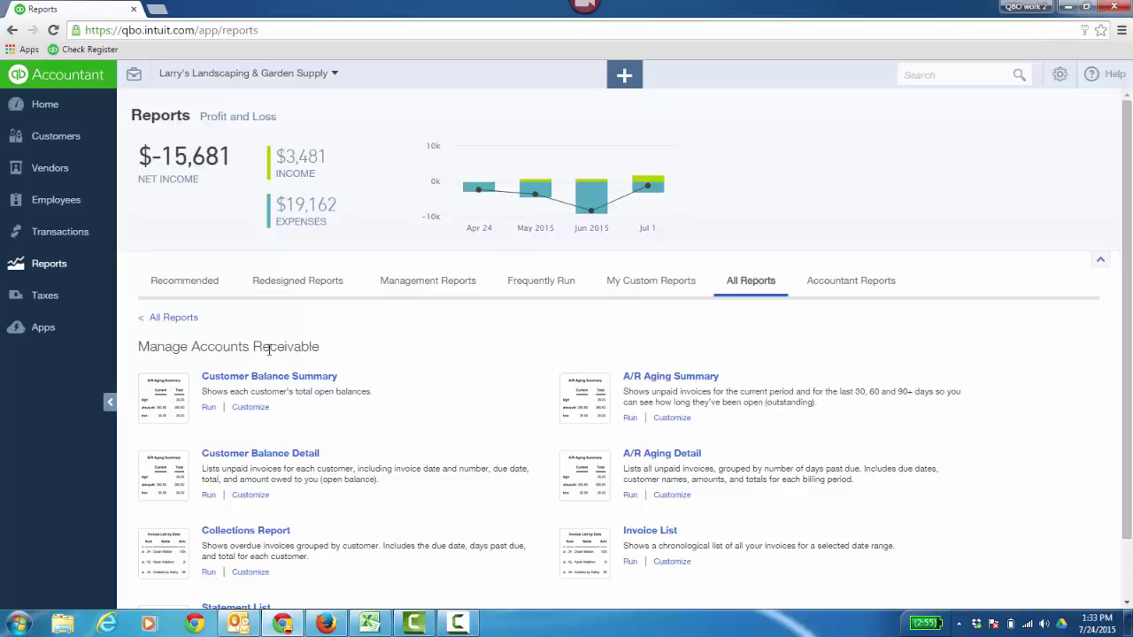
scroll(507, 359, "down", 1)
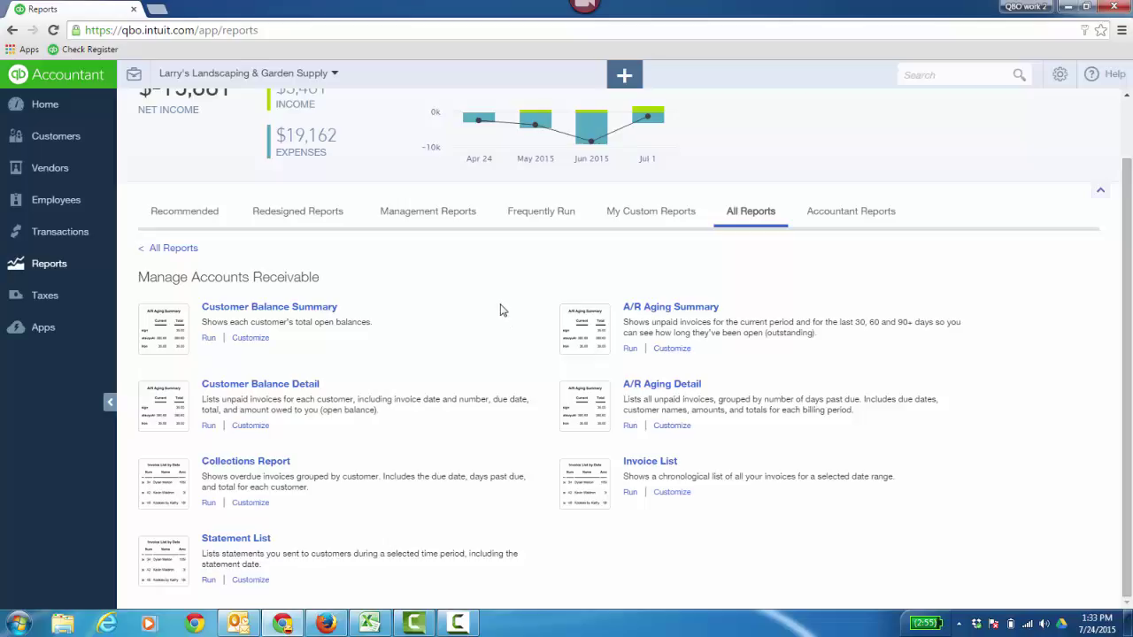
scroll(487, 326, "up", 1)
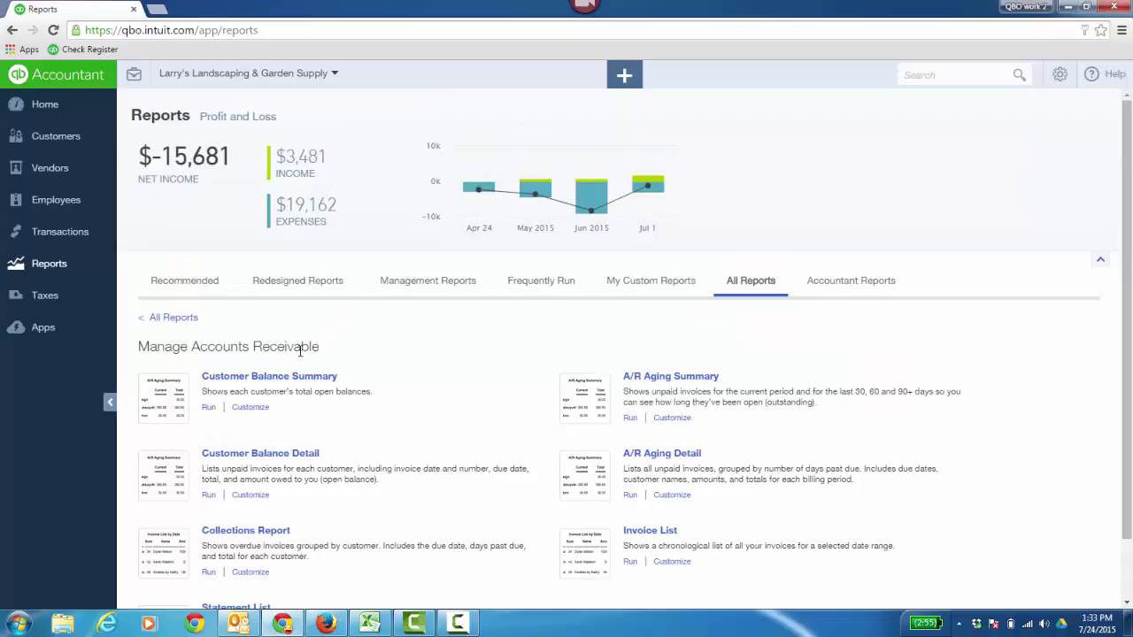
Go back to all report categories and run the Sales by Customer Detail report from the Review Sales group
left_click(188, 320)
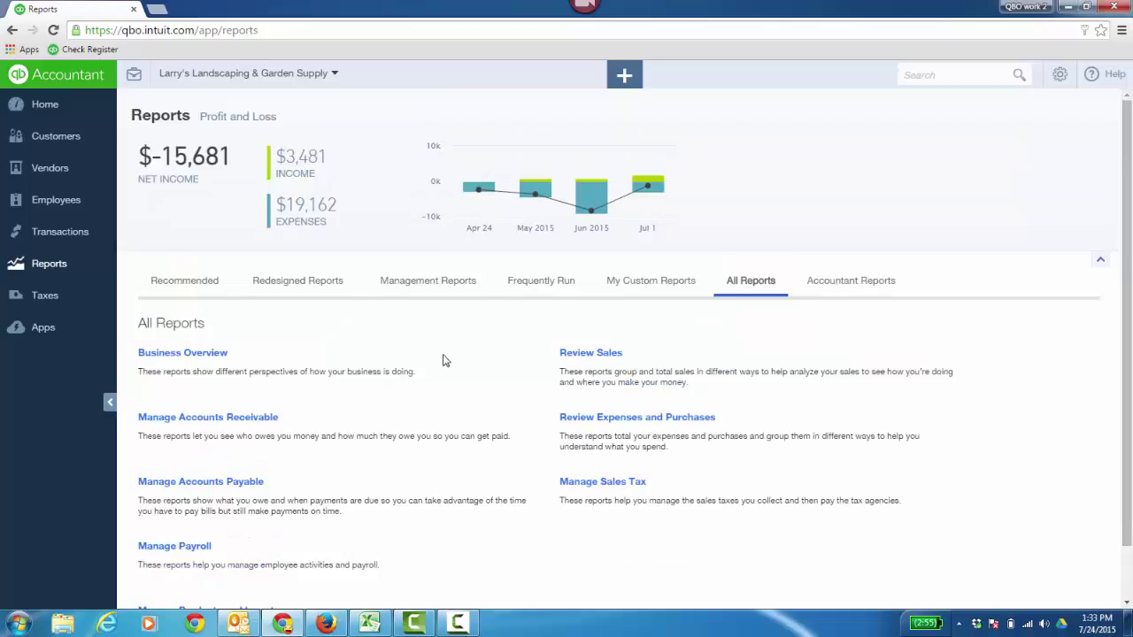
left_click(589, 354)
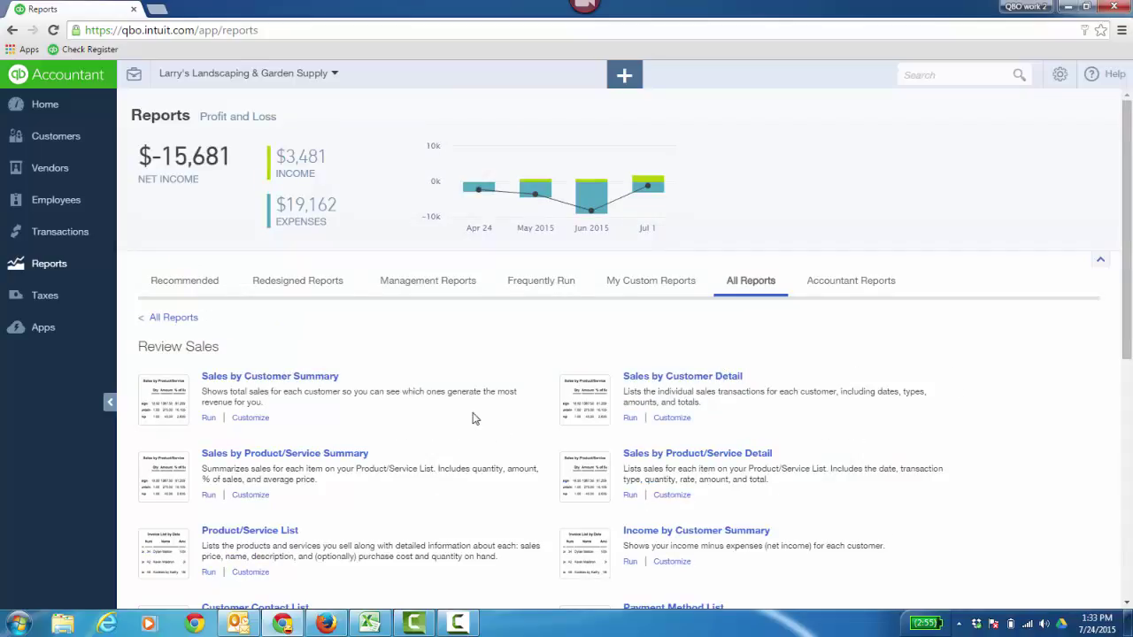
left_click(683, 377)
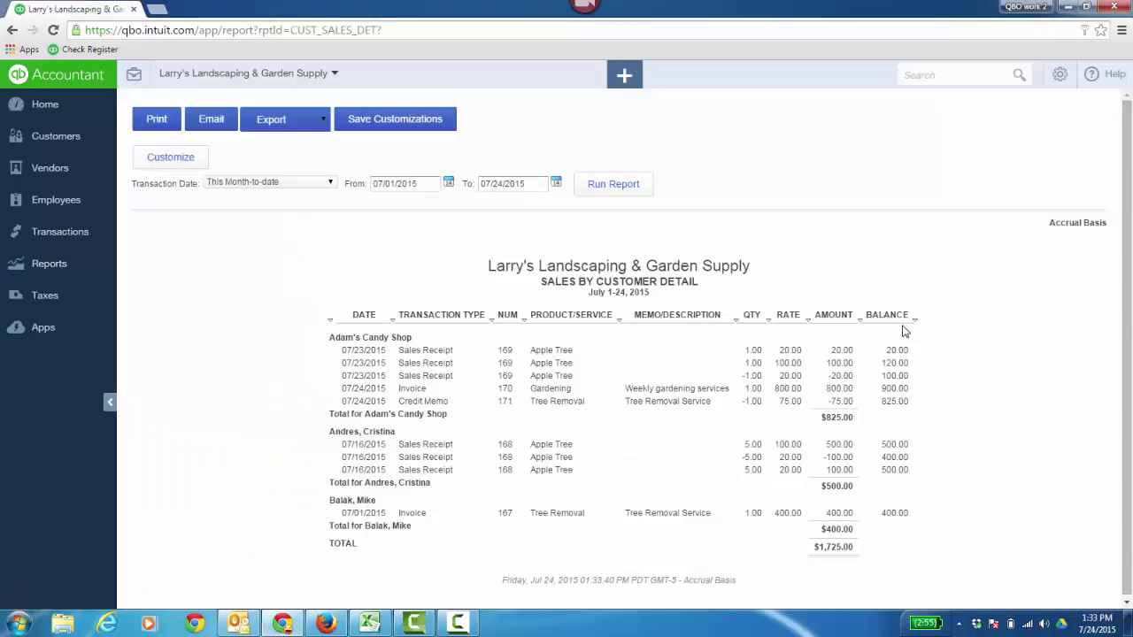